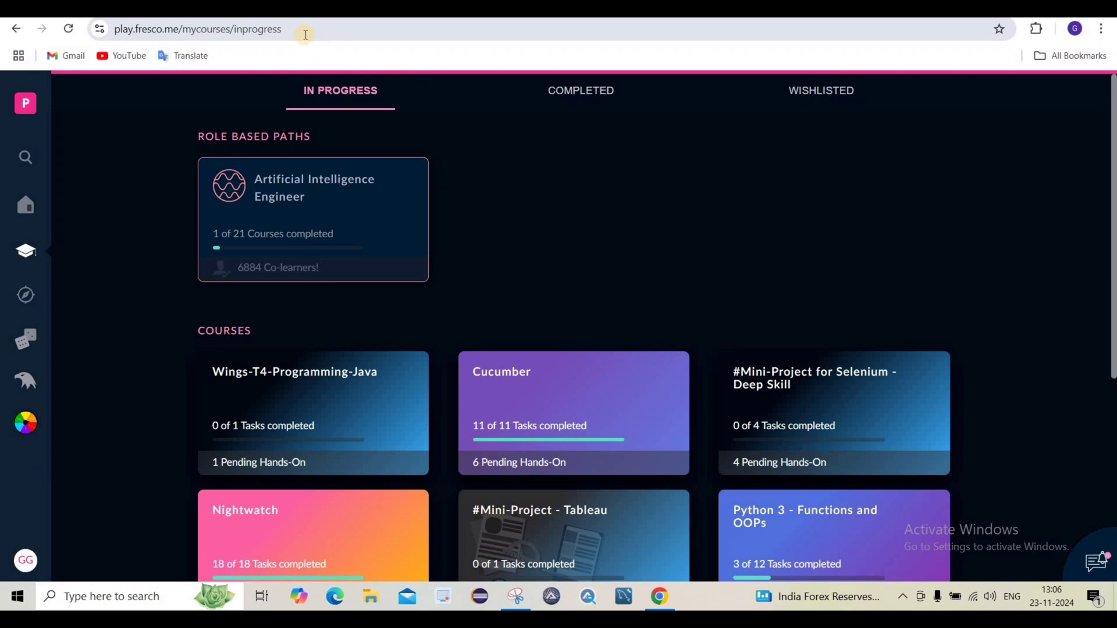
pyautogui.click(307, 36)
pyautogui.click(213, 29)
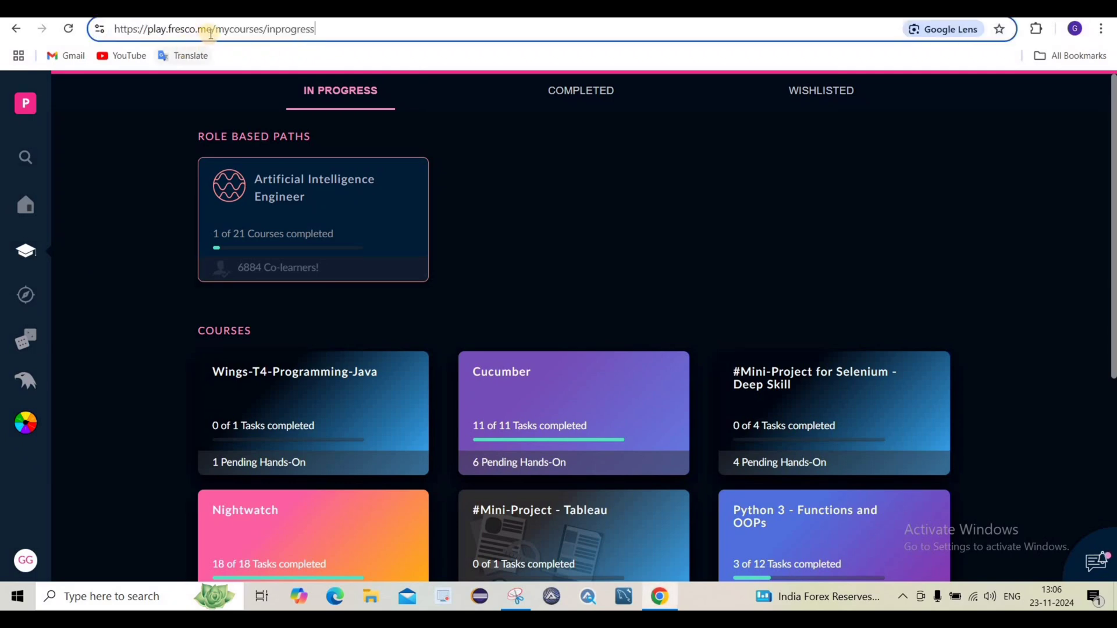
pyautogui.keyDown('shift'); pyautogui.click(397, 26); pyautogui.keyUp('shift')
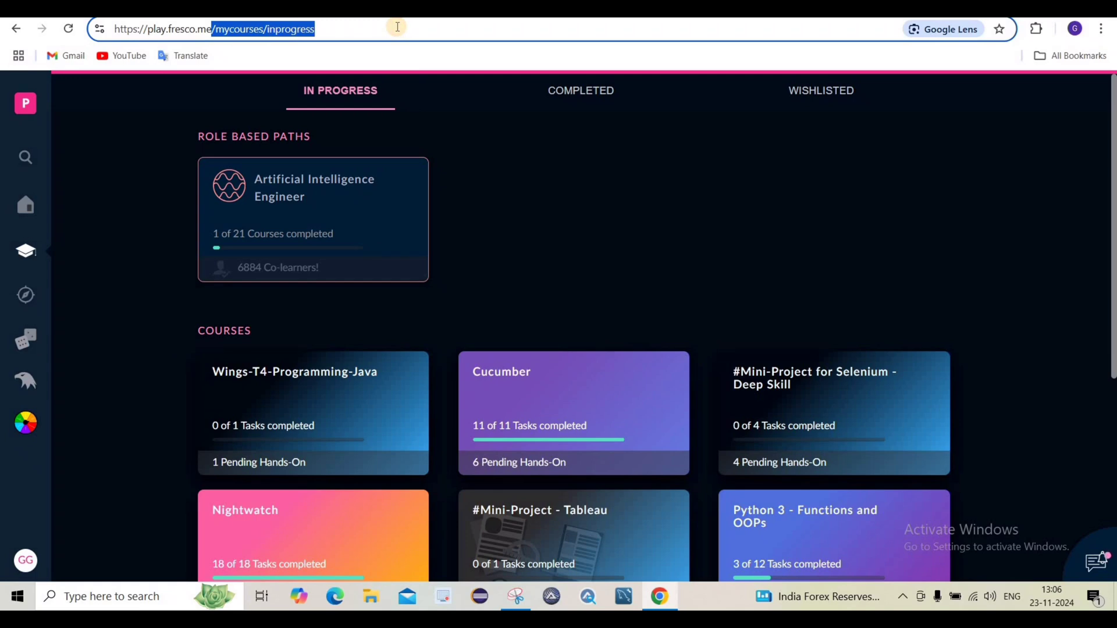
pyautogui.press('BackSpace')
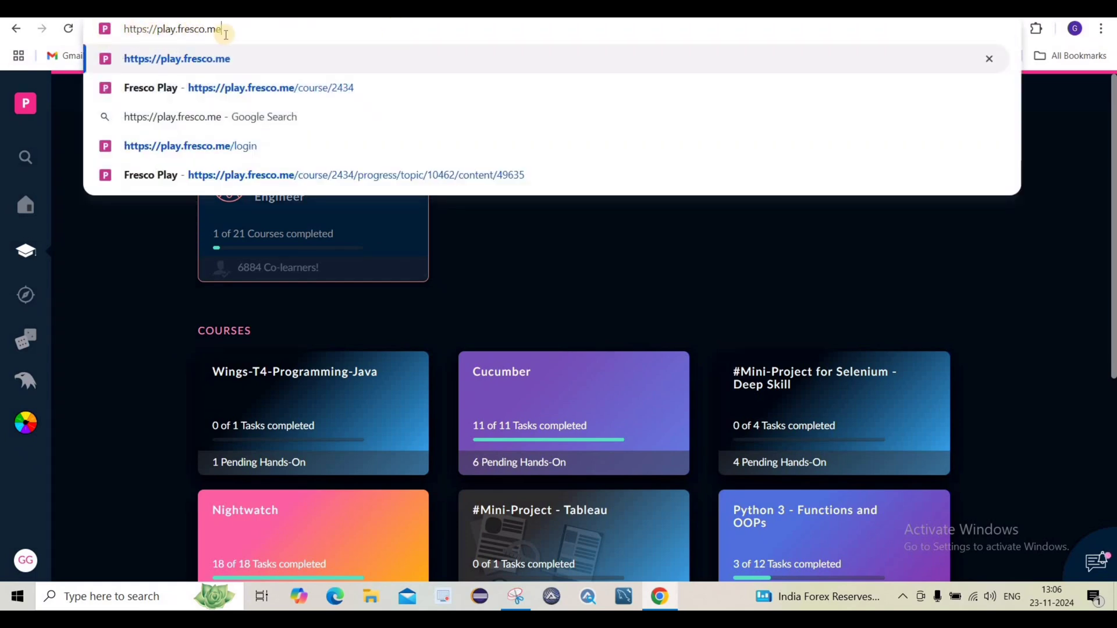
pyautogui.write('/')
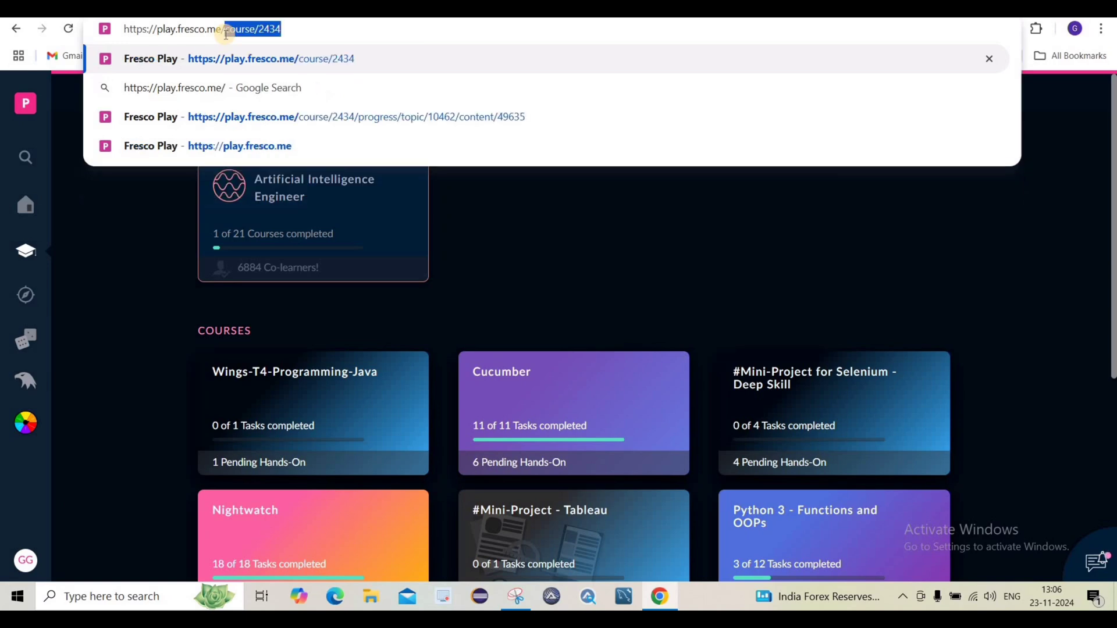
pyautogui.write('cour')
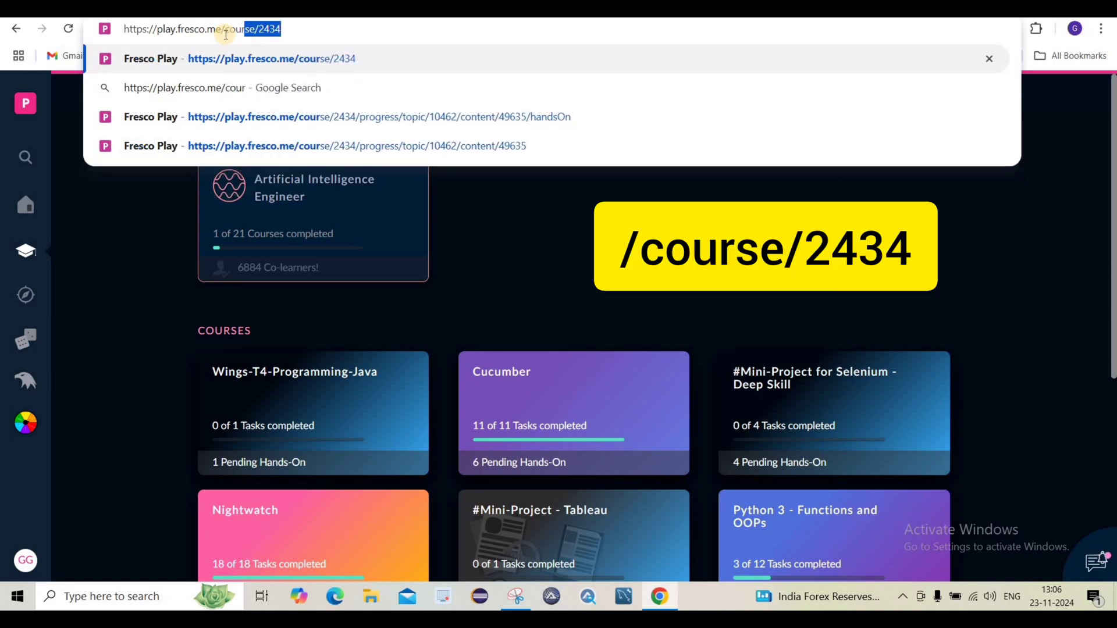
pyautogui.write('se/2434')
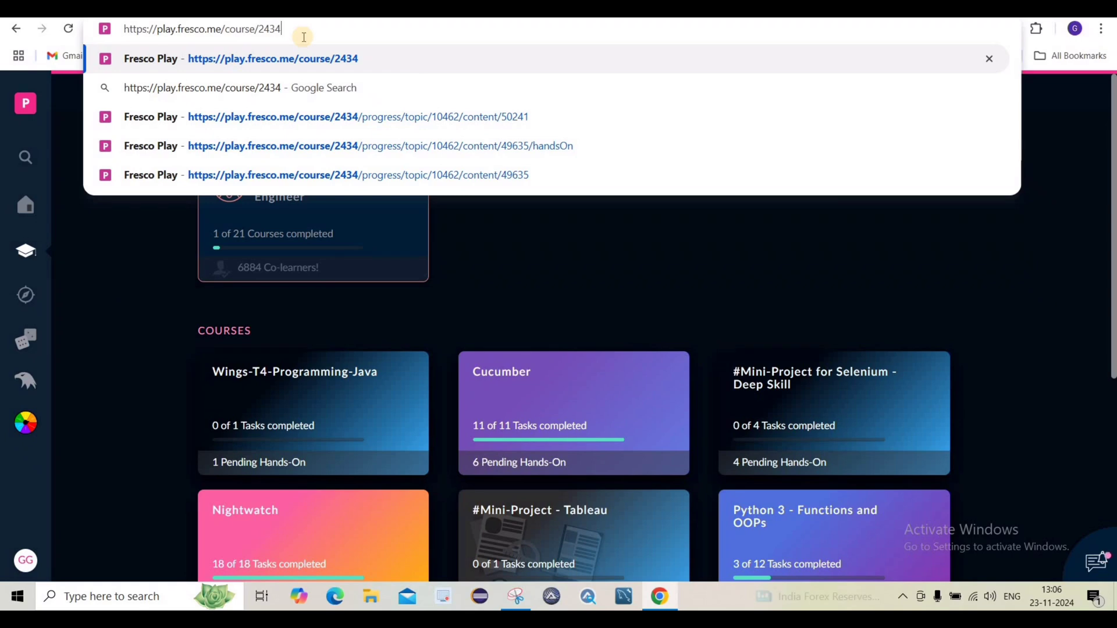
pyautogui.press('Return')
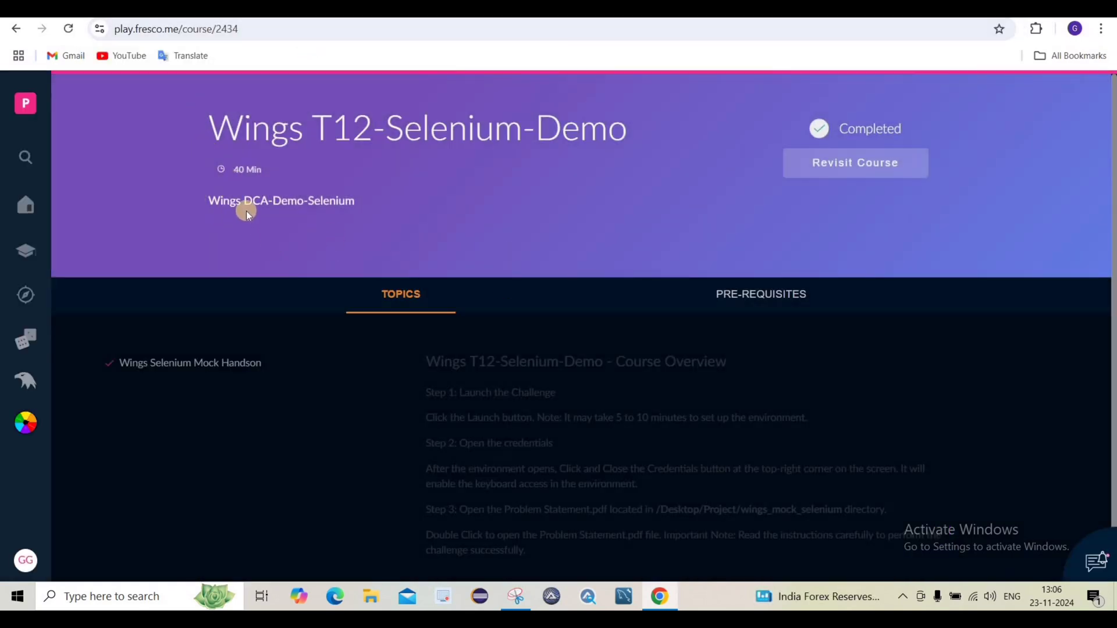
# - Revisit the Wings T12-Selenium-Demo course to open its Challenge Instruction page
pyautogui.moveTo(202, 205); pyautogui.dragTo(374, 200)
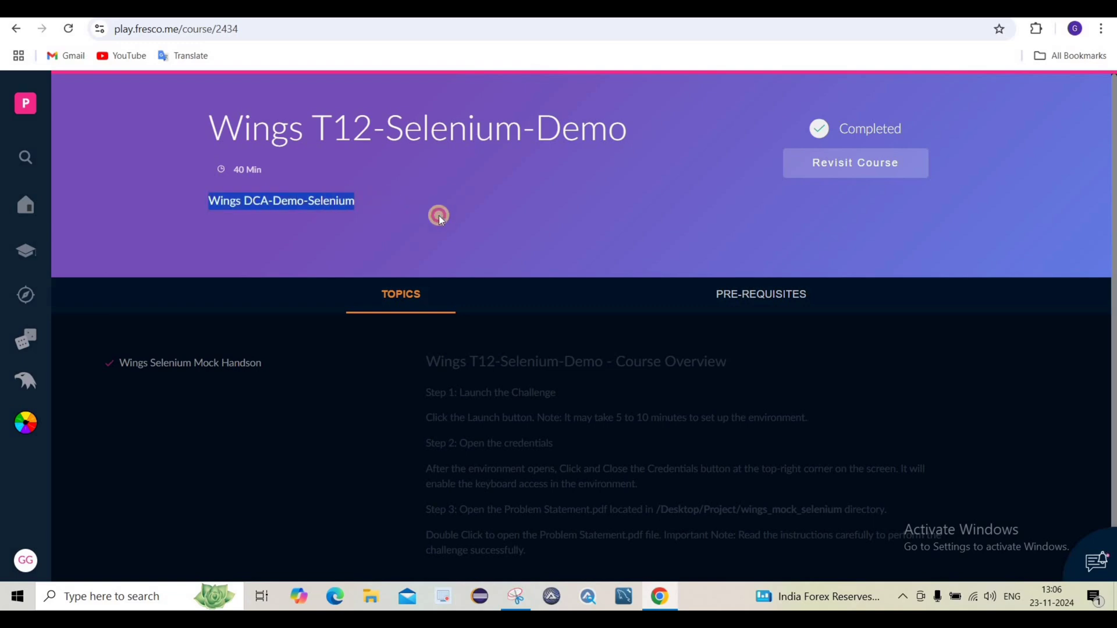
pyautogui.click(801, 522)
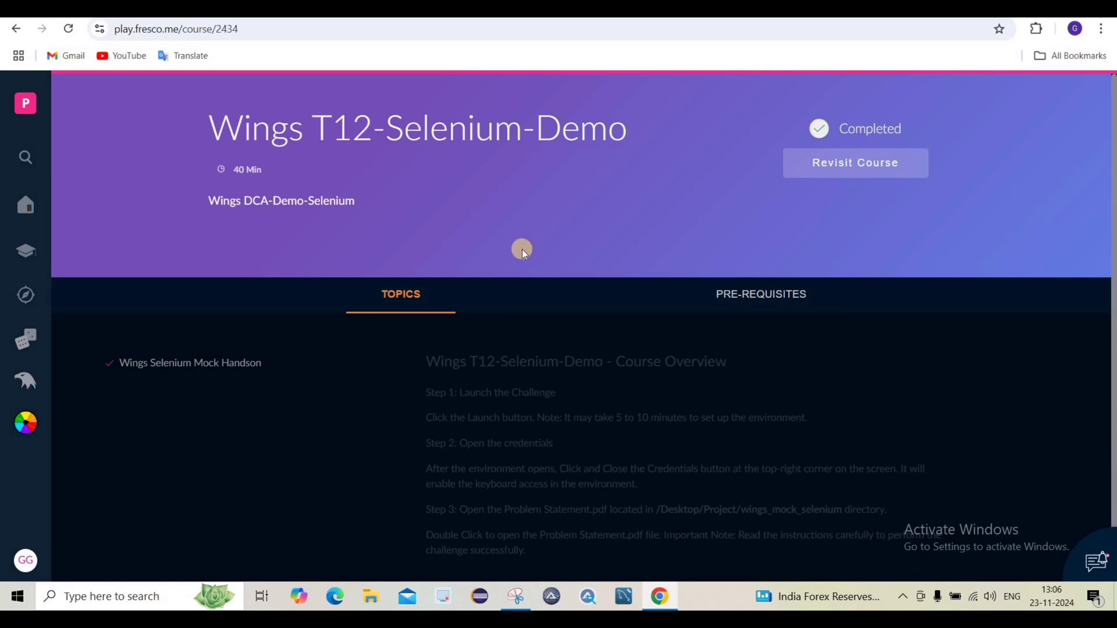
pyautogui.click(858, 163)
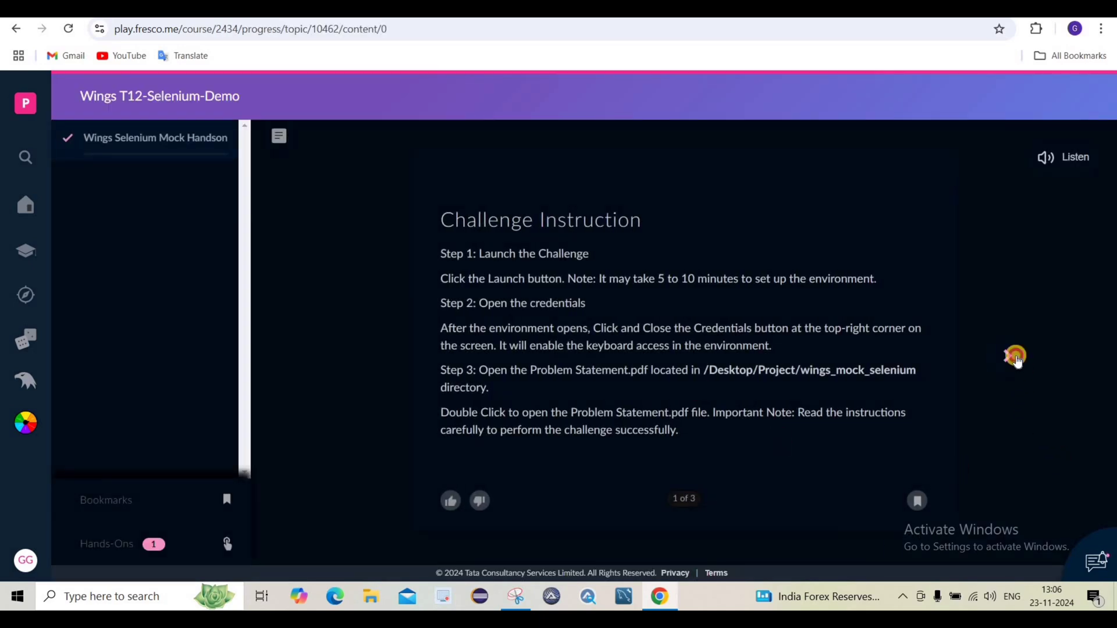
# - Advance two slides to the Hands-on slide and launch the lab environment
pyautogui.click(1013, 357)
pyautogui.click(1010, 359)
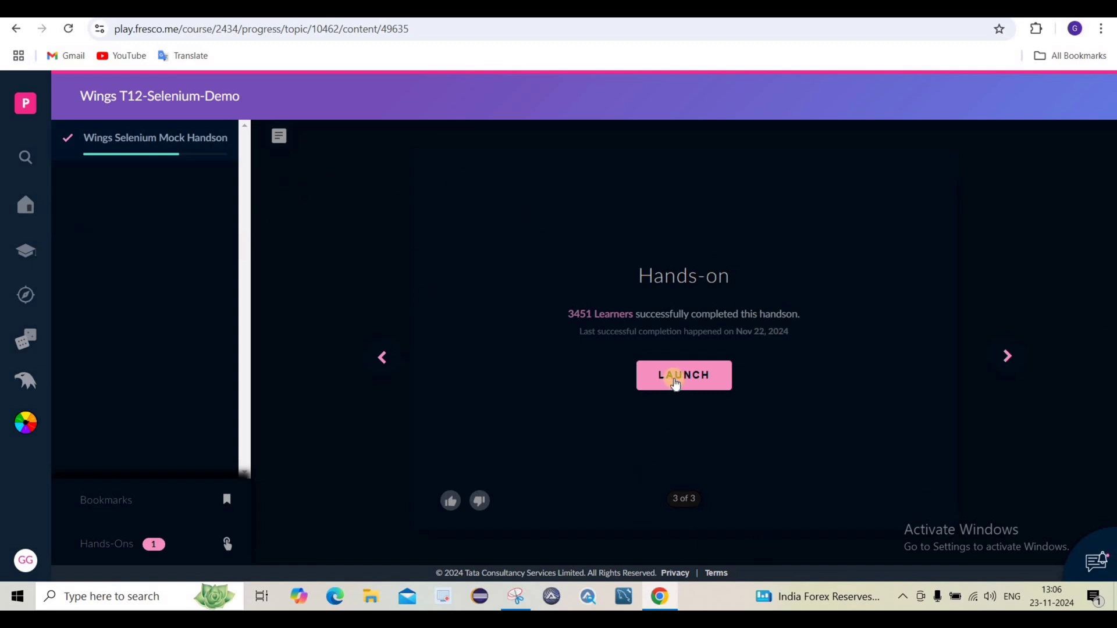
pyautogui.click(674, 382)
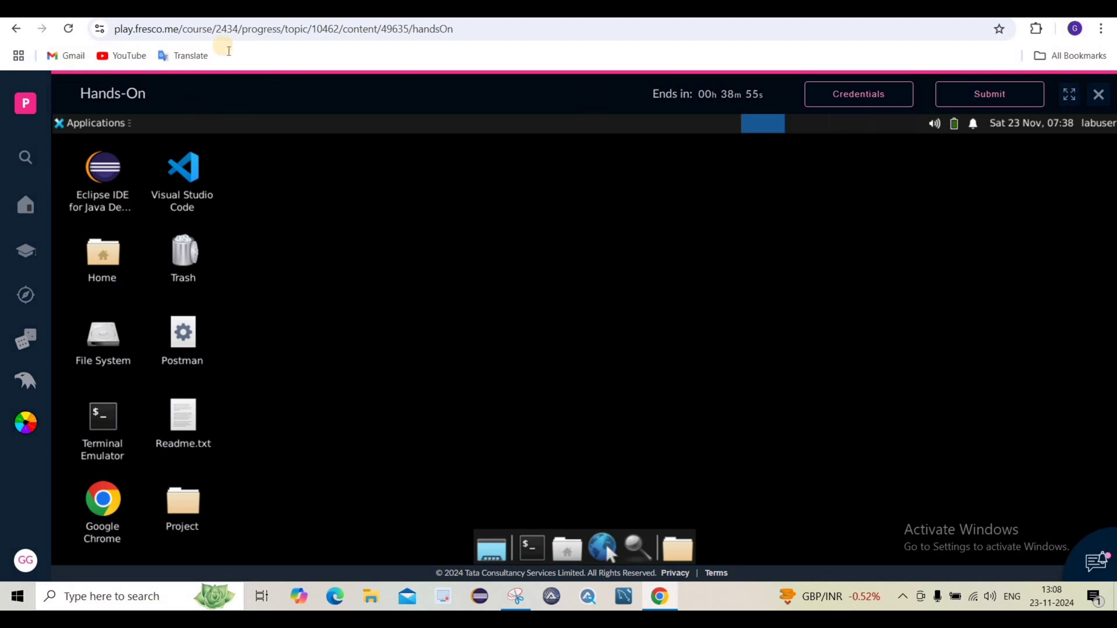
# - Start Chrome in the lab desktop, keep its new-tab window, and dismiss the update warning
pyautogui.doubleClick(102, 500)
pyautogui.moveTo(673, 600)
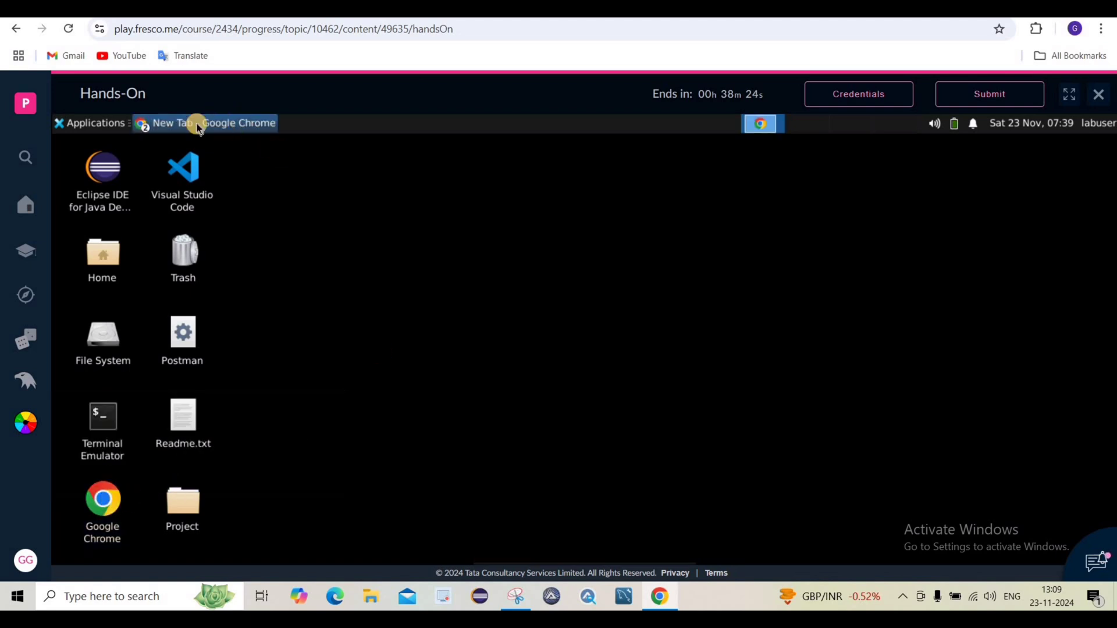
pyautogui.click(194, 123)
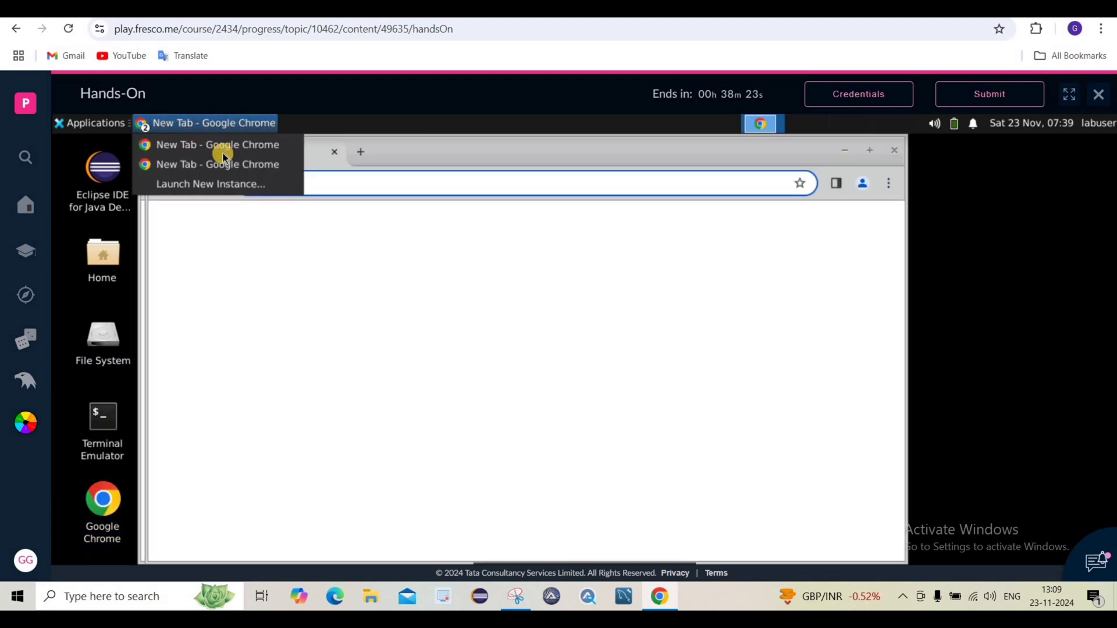
pyautogui.click(297, 184)
pyautogui.click(325, 152)
pyautogui.click(606, 543)
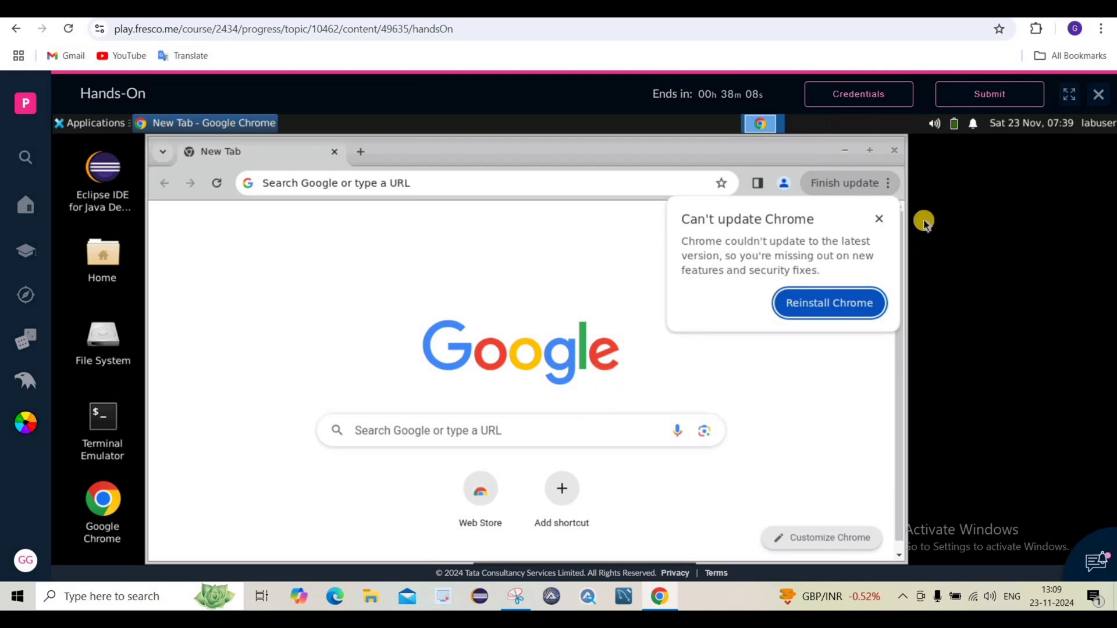
pyautogui.click(878, 220)
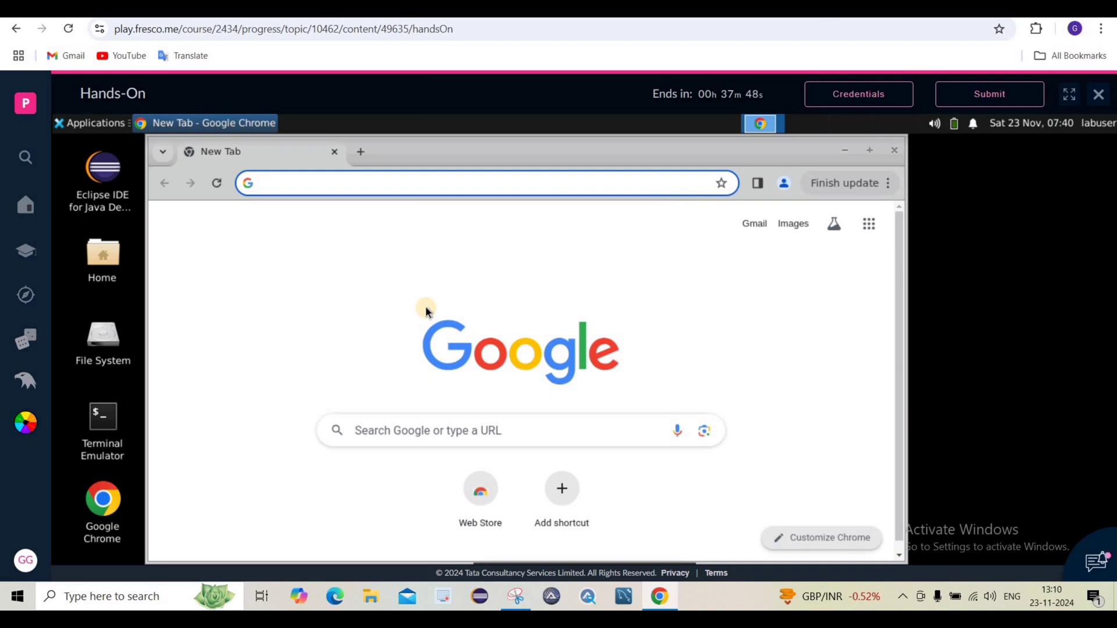
# - Dismiss the lab browser's address suggestions and bring up the host Chrome's taskbar shortcuts
pyautogui.click(303, 183)
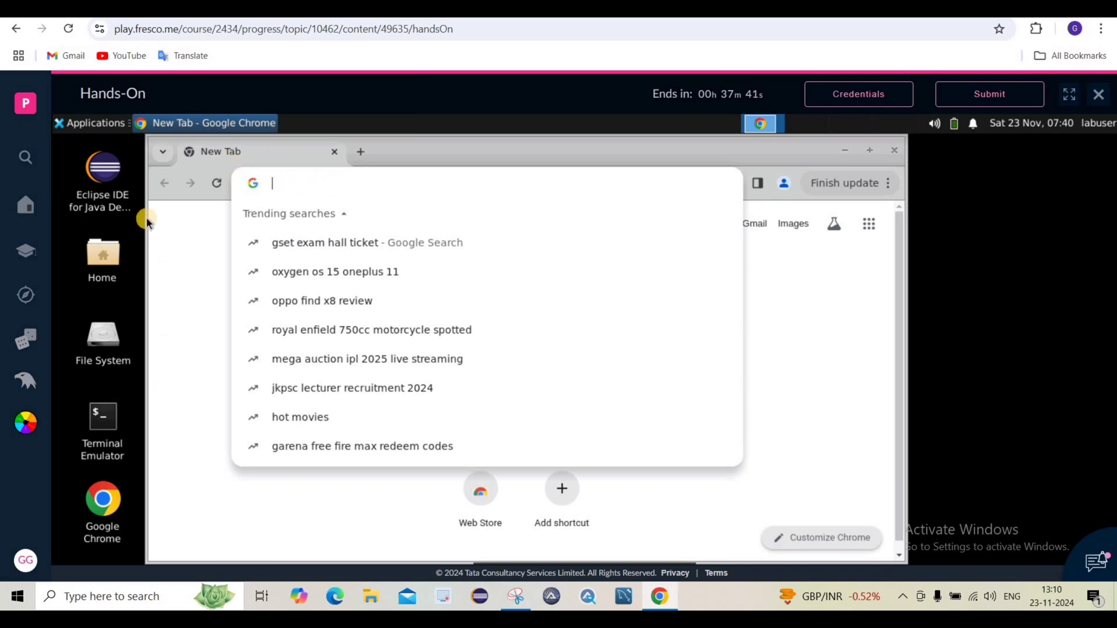
pyautogui.click(82, 142)
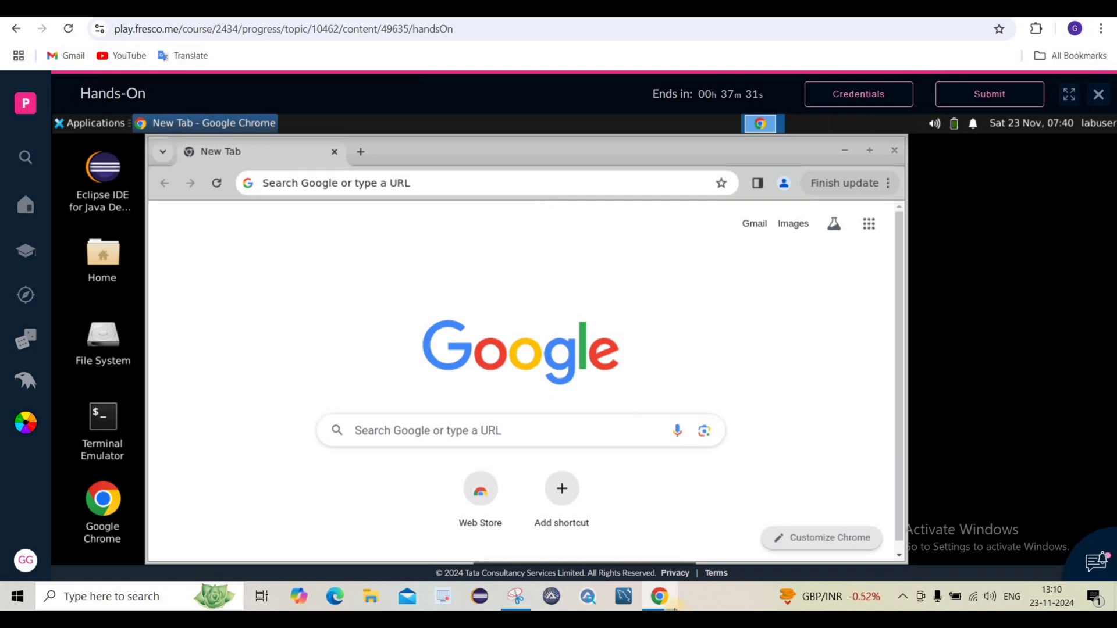
pyautogui.moveTo(668, 609)
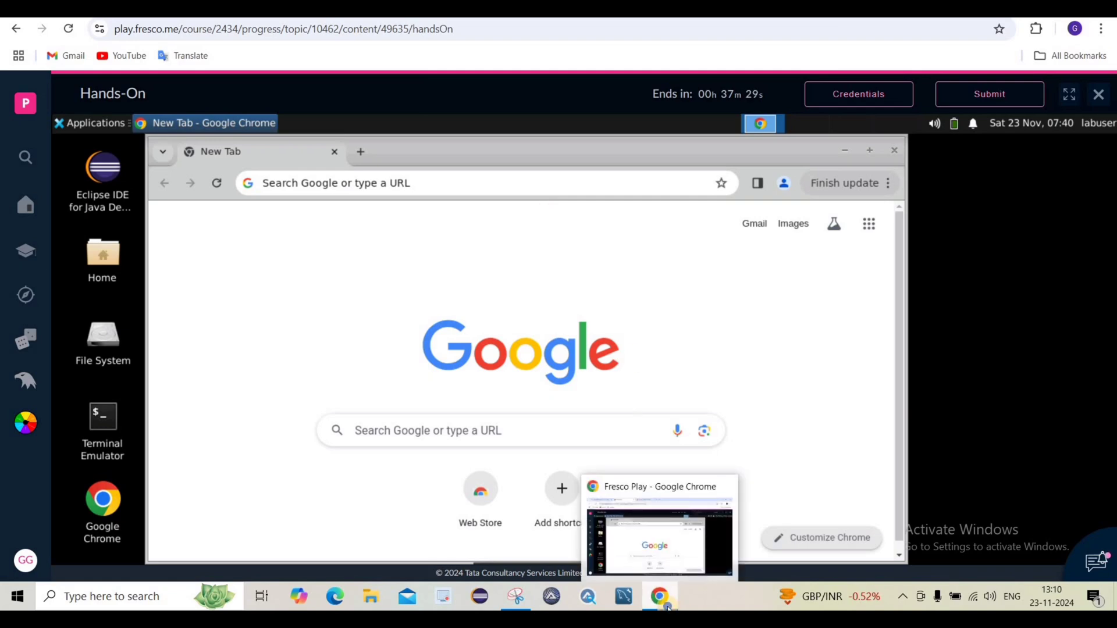
pyautogui.rightClick(665, 609)
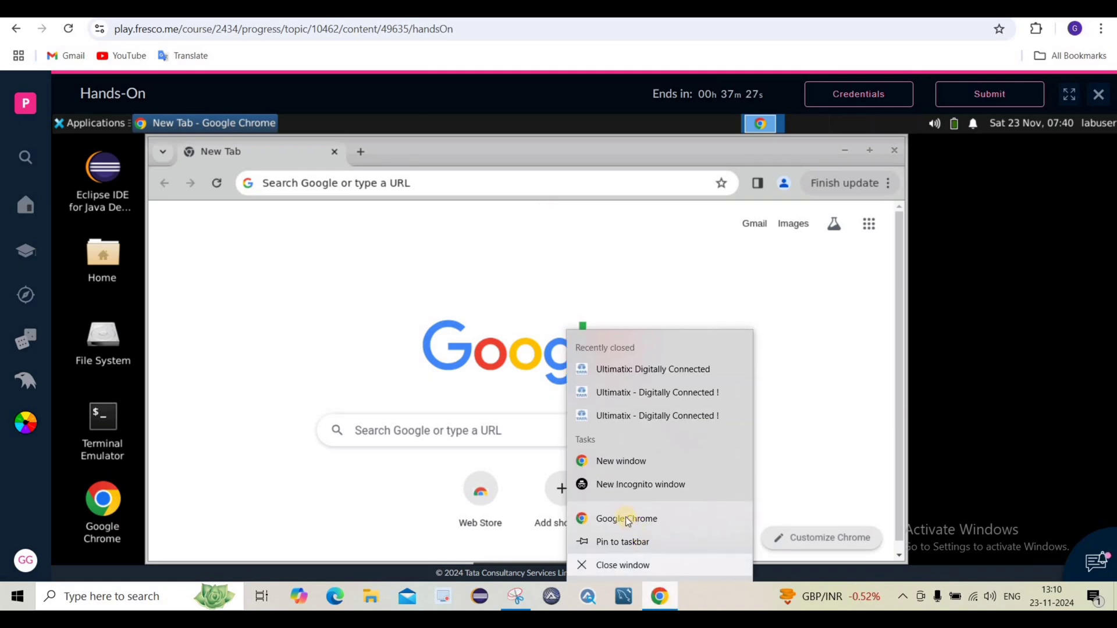
# - In a new host Chrome window, search 'selenium documentation', open selenium.dev, then return to Fresco Play
pyautogui.click(626, 519)
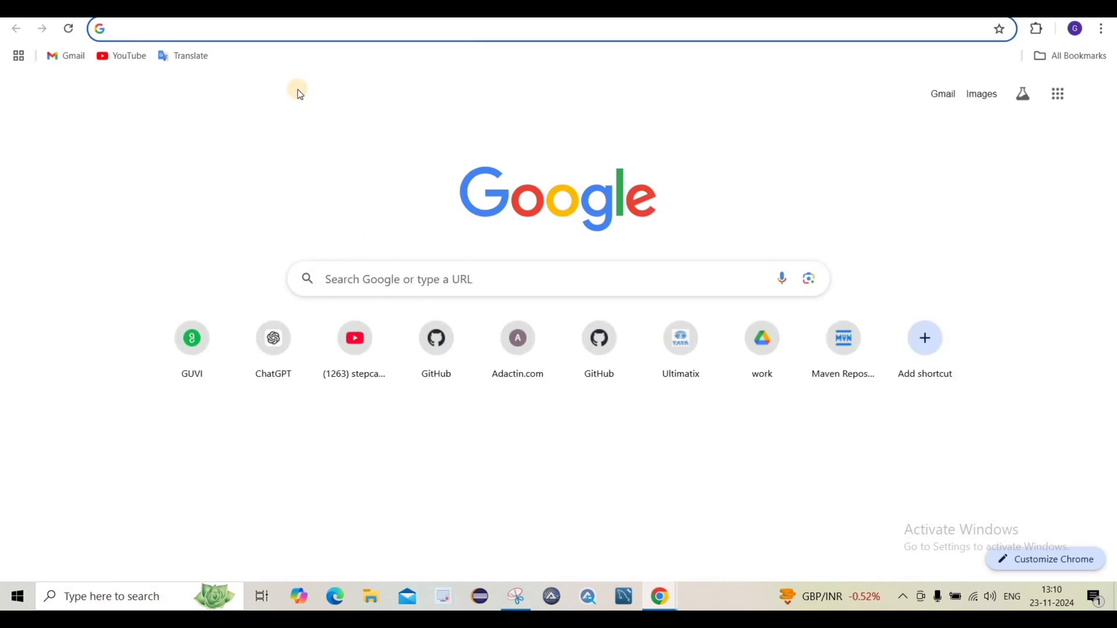
pyautogui.click(285, 32)
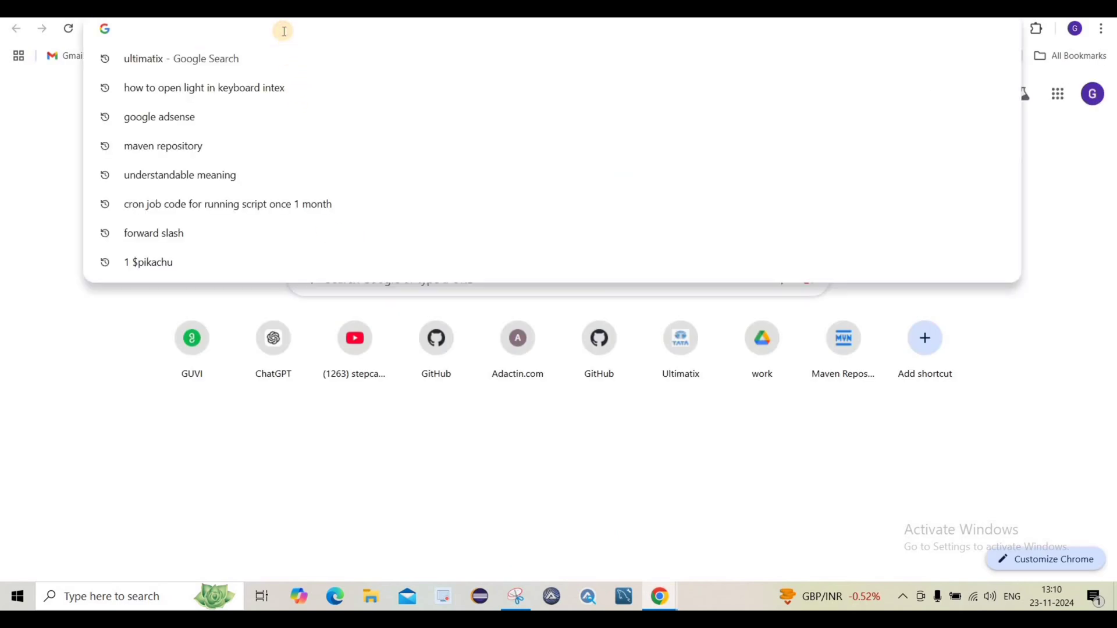
pyautogui.write('seleniu')
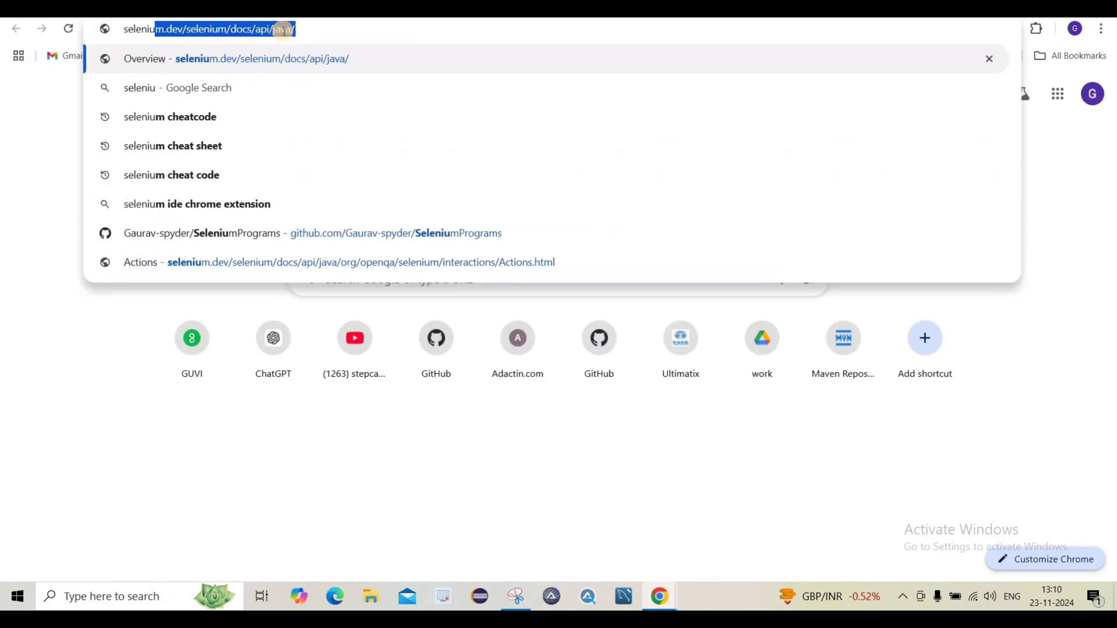
pyautogui.write('m documentst')
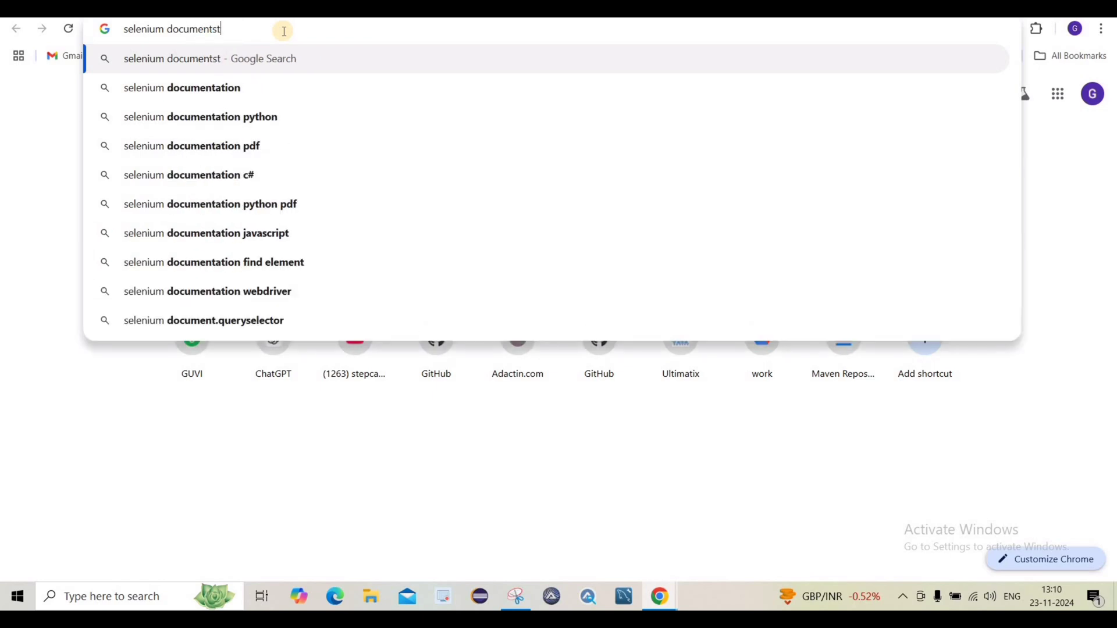
pyautogui.press('Down')
pyautogui.press('Return')
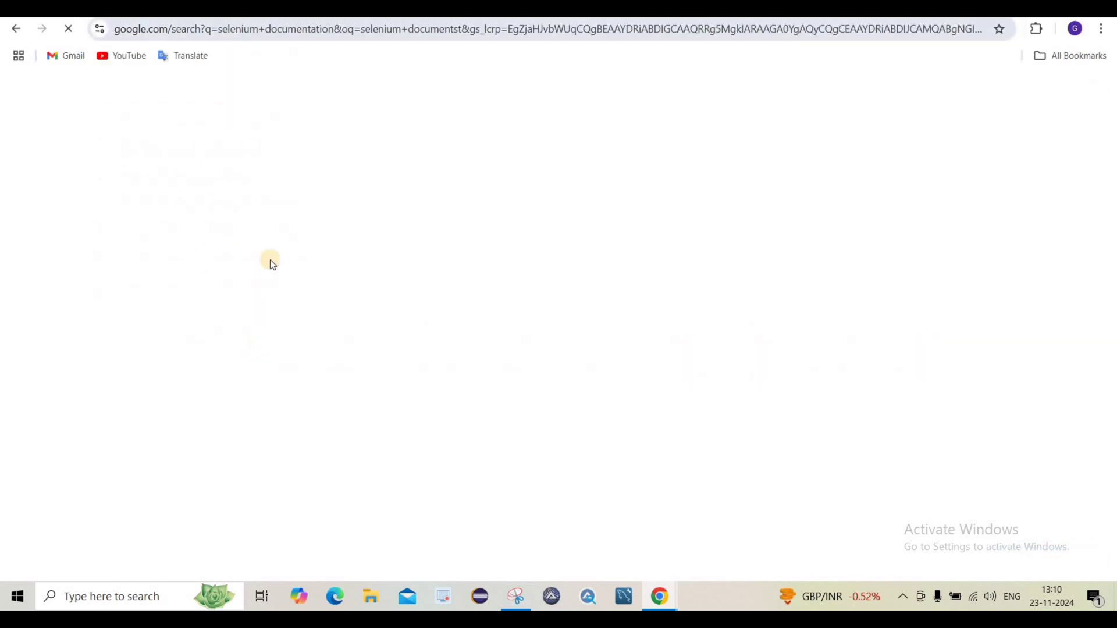
pyautogui.click(229, 234)
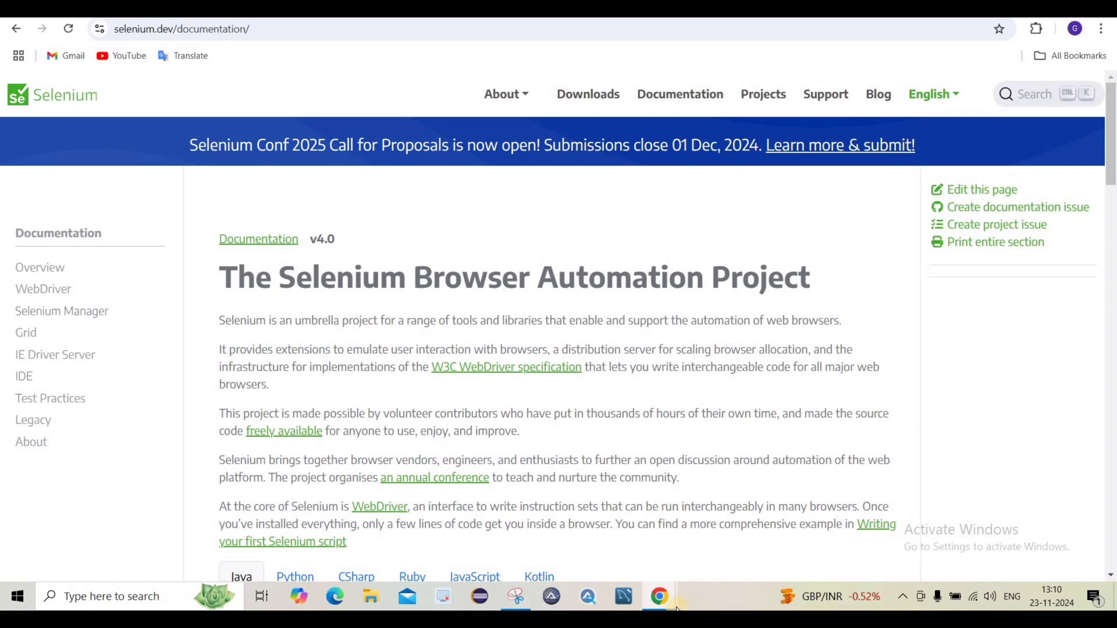
pyautogui.moveTo(661, 599)
pyautogui.click(560, 548)
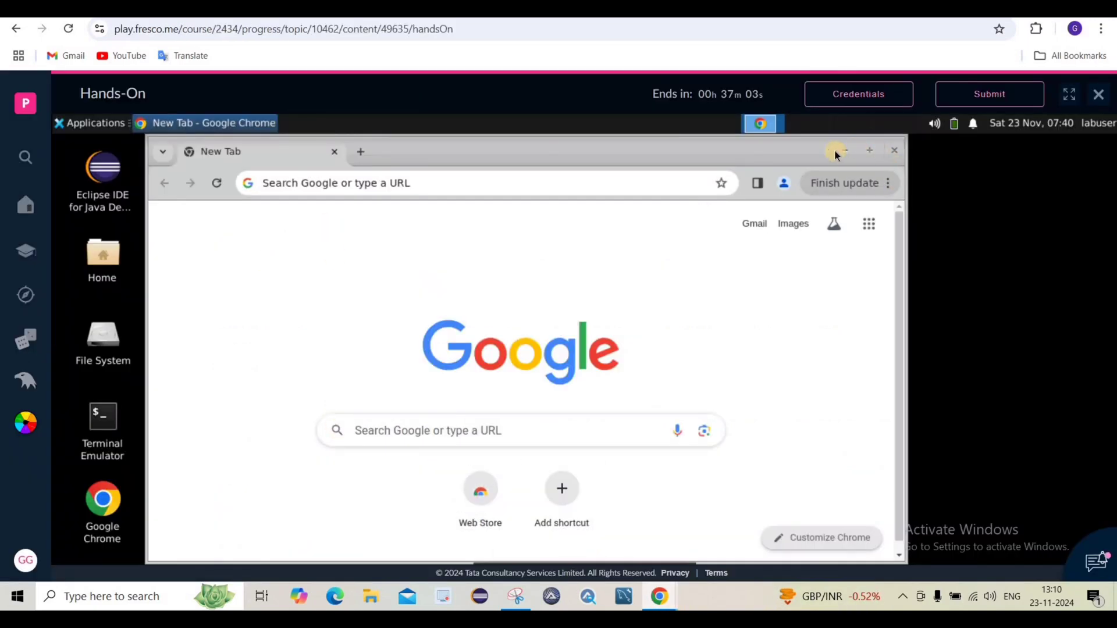
# - Minimize the lab browser and open Project > wings_mock_selenium > Problem Statement.pdf
pyautogui.click(844, 153)
pyautogui.rightClick(512, 302)
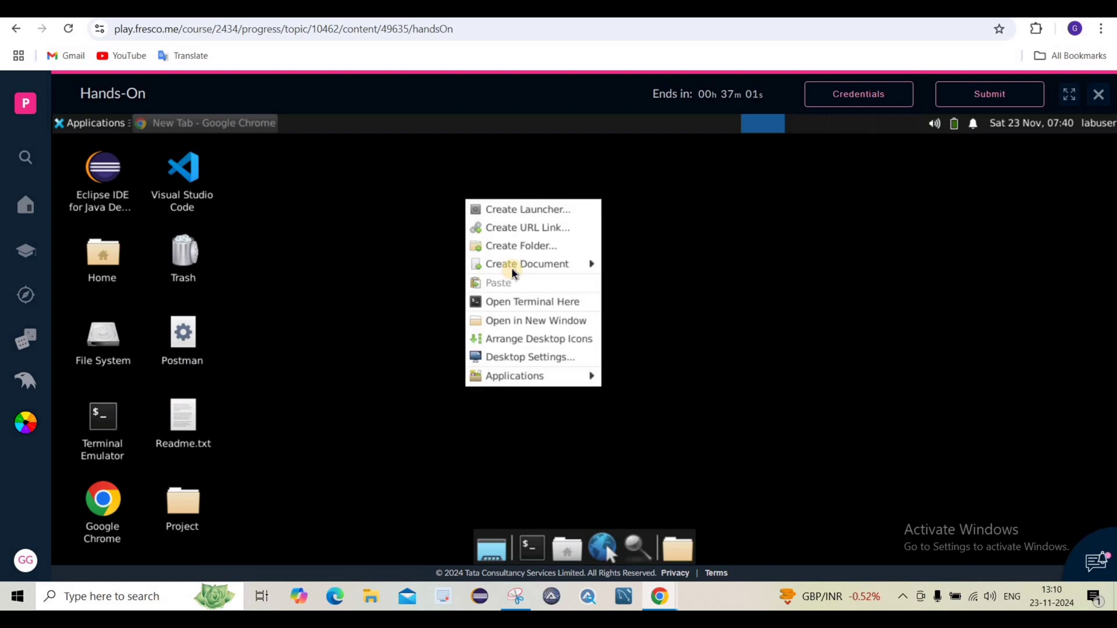
pyautogui.click(359, 403)
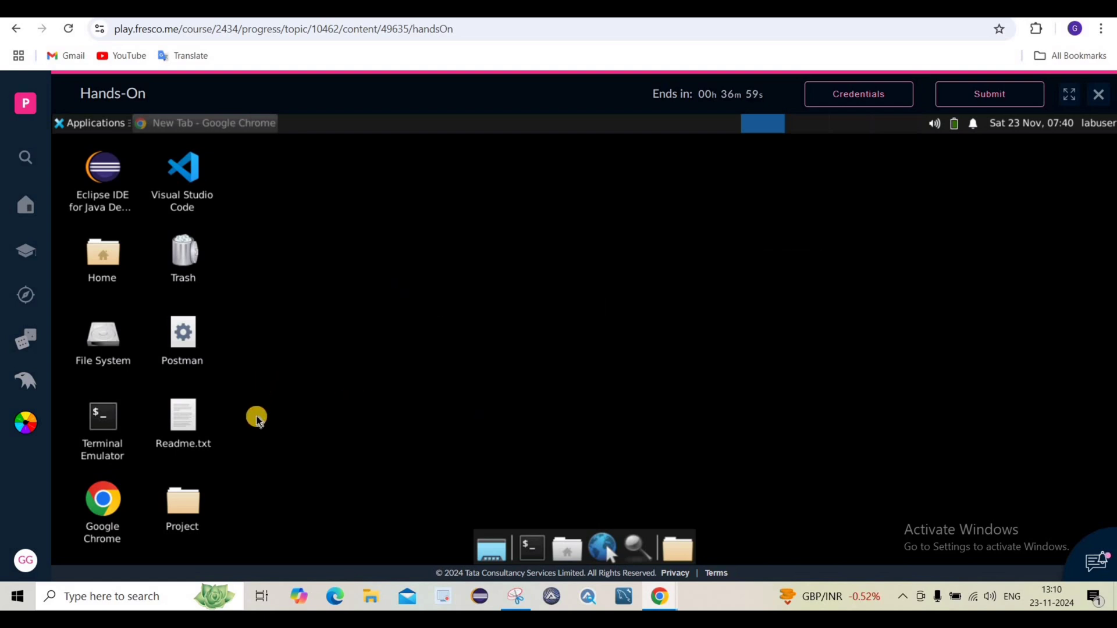
pyautogui.doubleClick(182, 512)
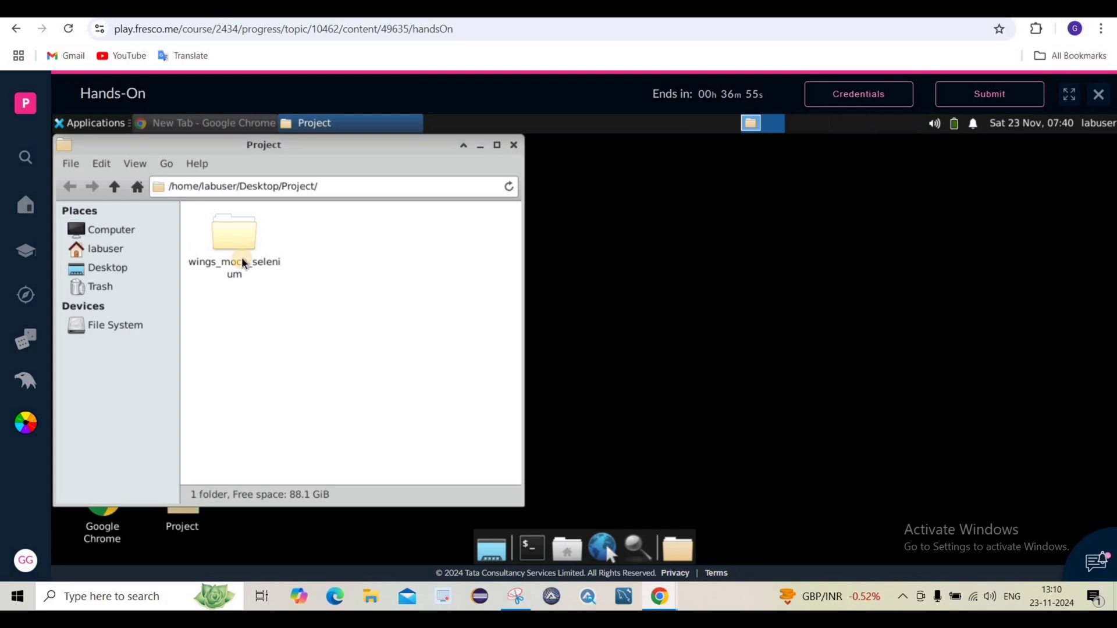
pyautogui.doubleClick(243, 259)
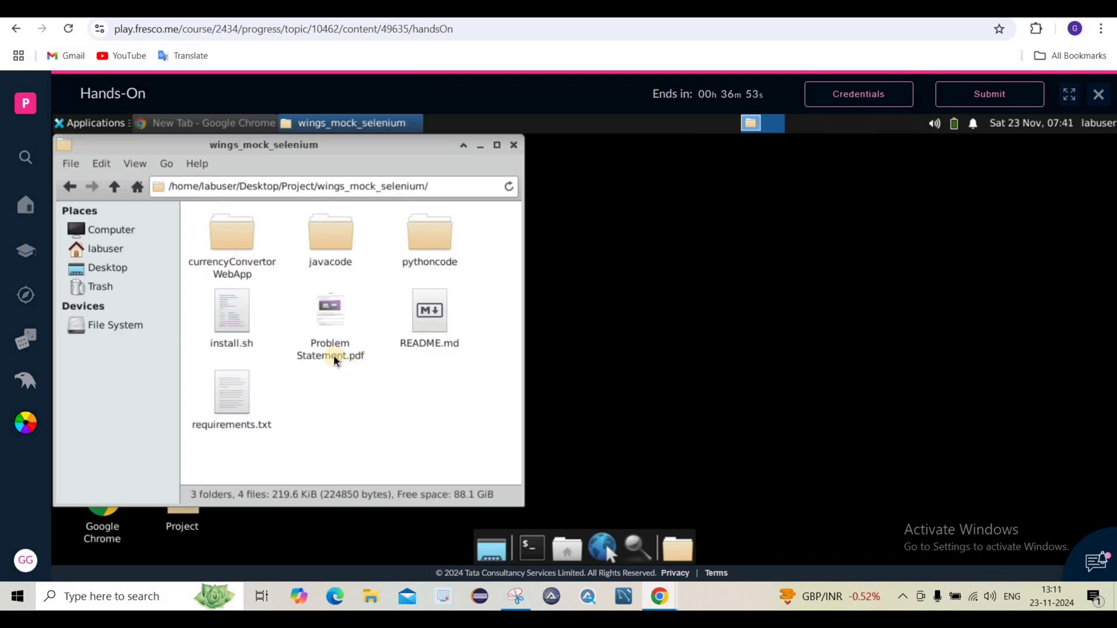
pyautogui.doubleClick(329, 309)
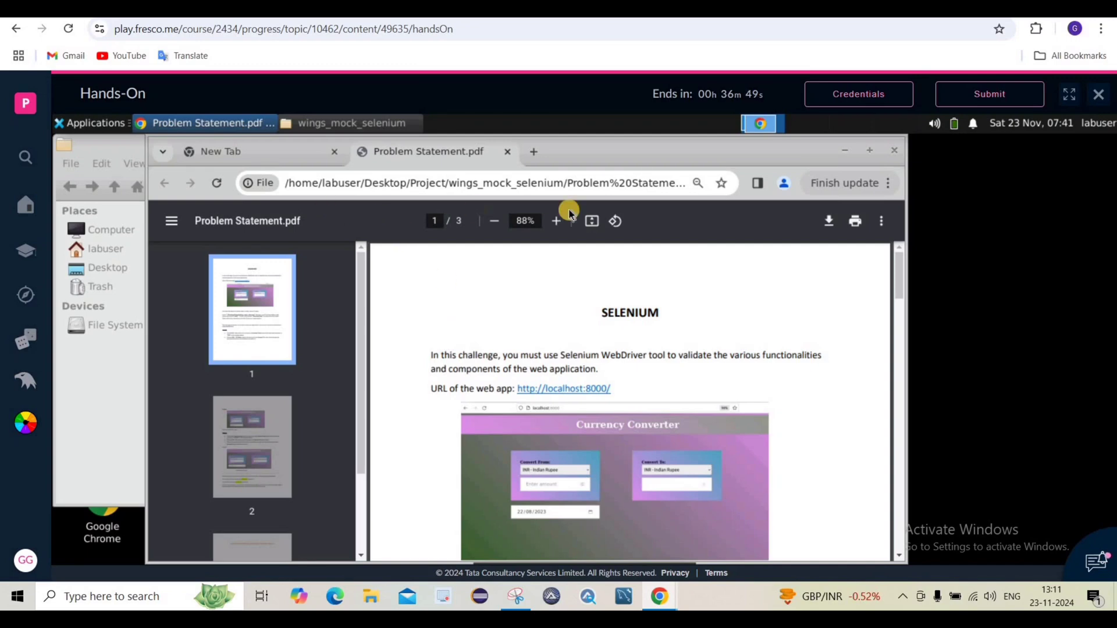
# - Open the PDF's localhost:8000 link in a new tab, view it, and return to the PDF
pyautogui.rightClick(557, 390)
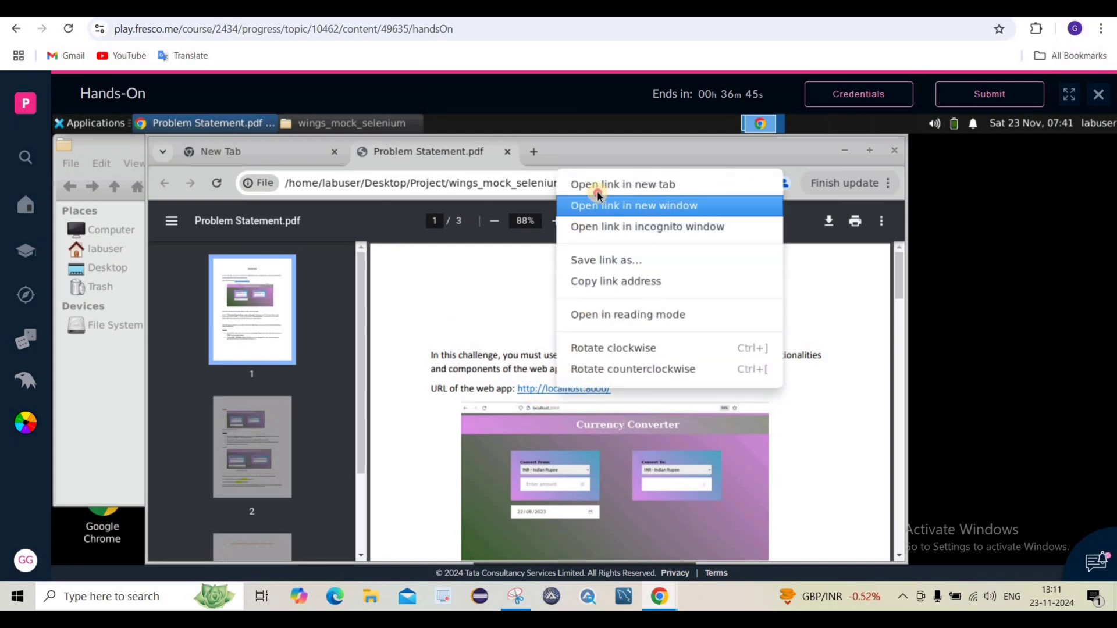
pyautogui.click(598, 192)
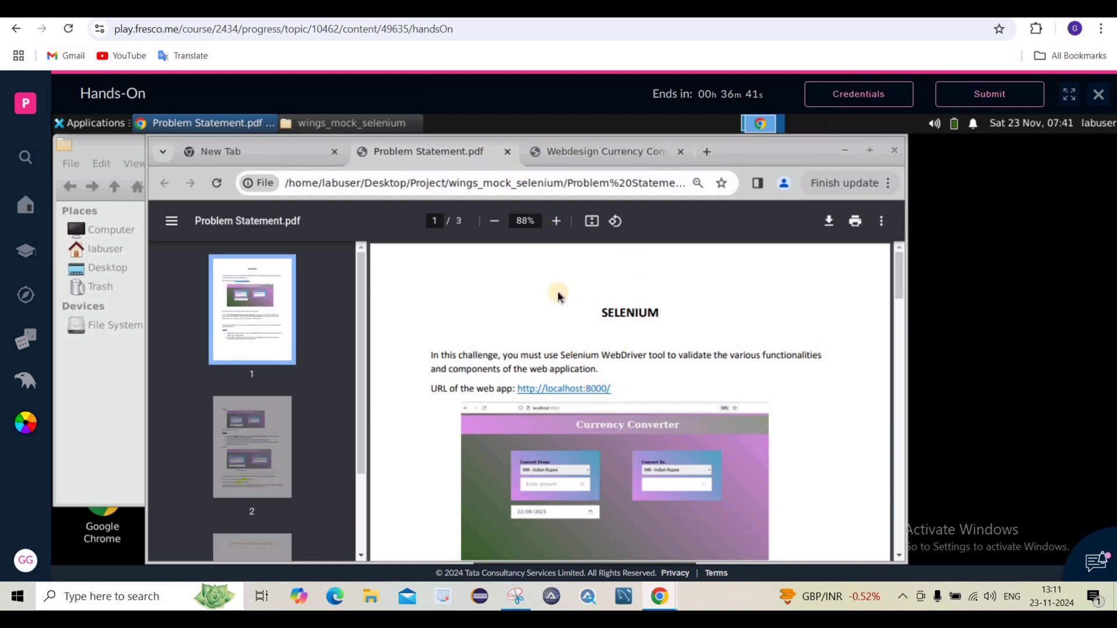
pyautogui.click(587, 151)
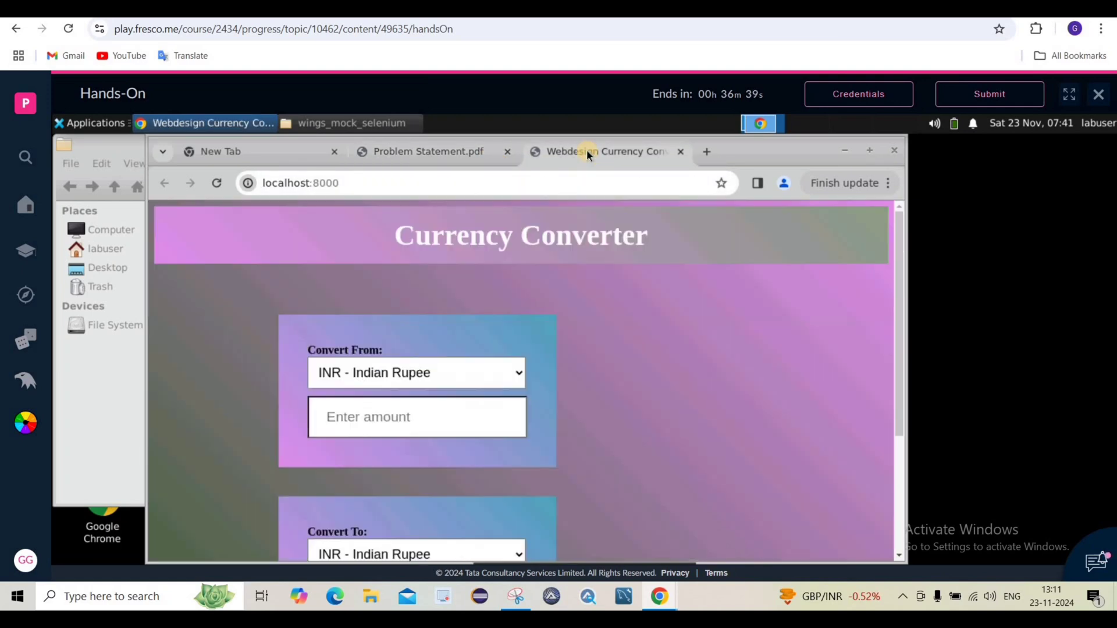
pyautogui.click(425, 153)
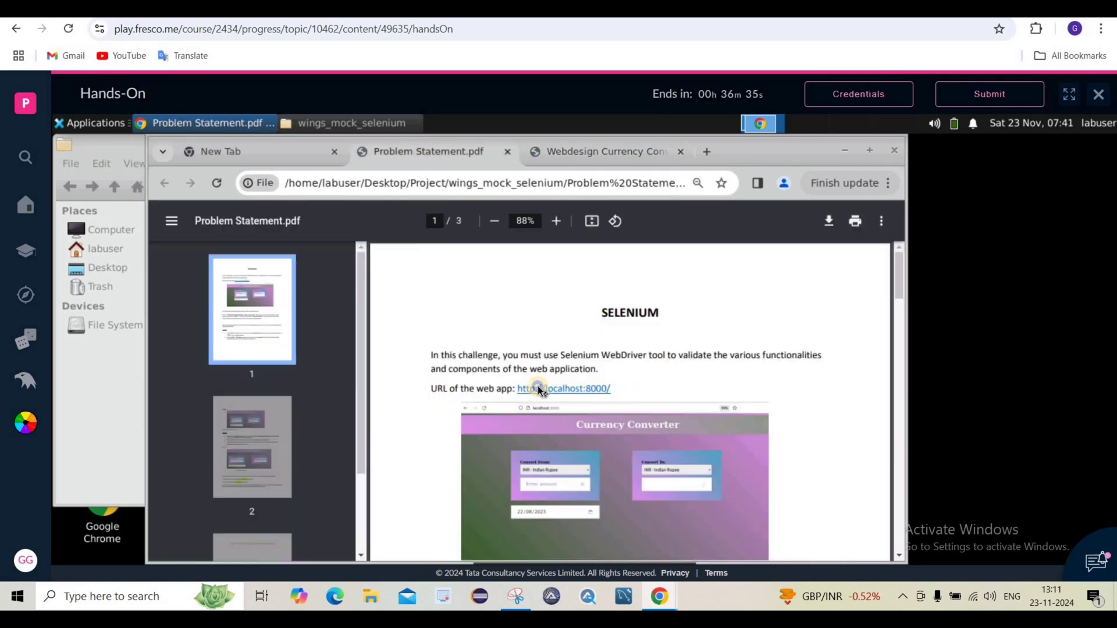
# - Copy the localhost:8000 link address and switch to the Selenium documentation window
pyautogui.rightClick(585, 323)
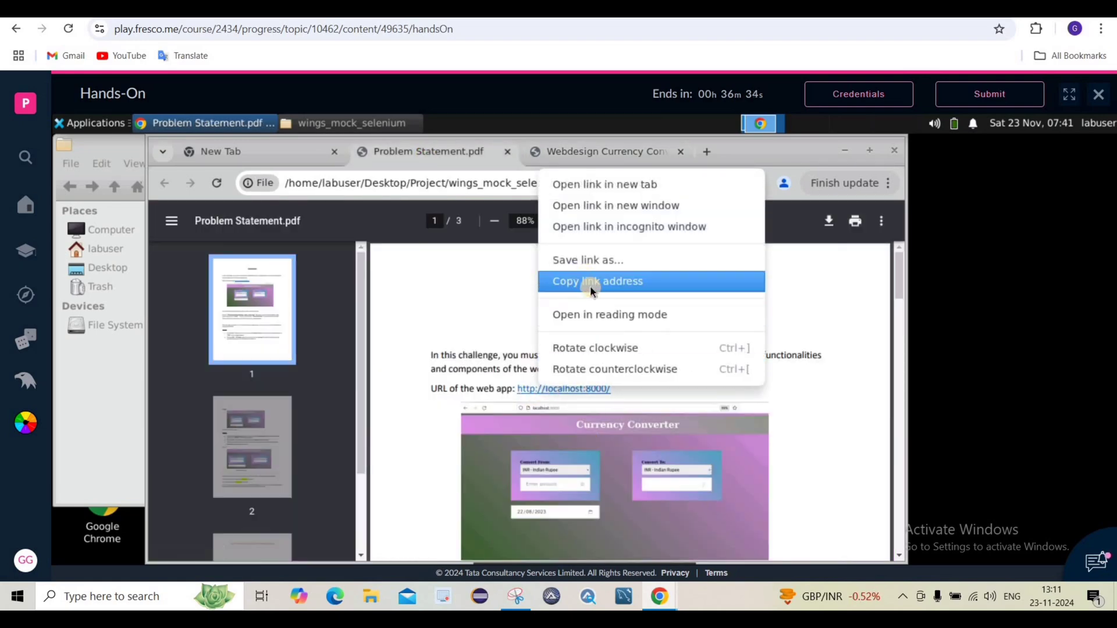
pyautogui.click(589, 282)
pyautogui.moveTo(675, 602)
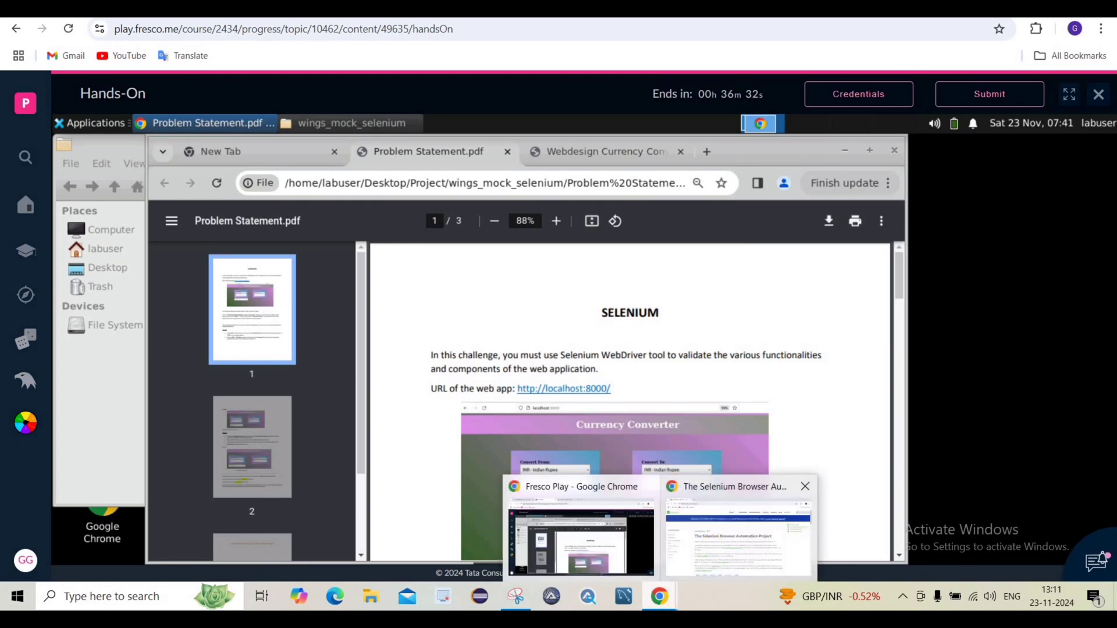
pyautogui.click(739, 517)
# - Open a blank new tab in the Selenium docs window, then switch back to the Fresco Play lab
pyautogui.hotkey('ctrl', 't')
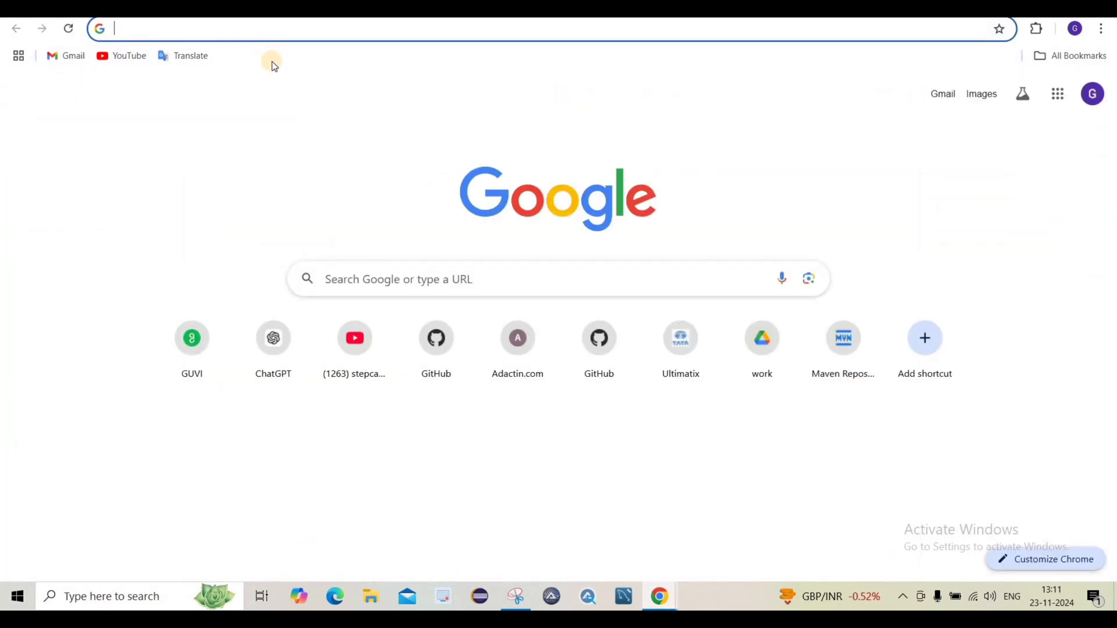
pyautogui.rightClick(263, 28)
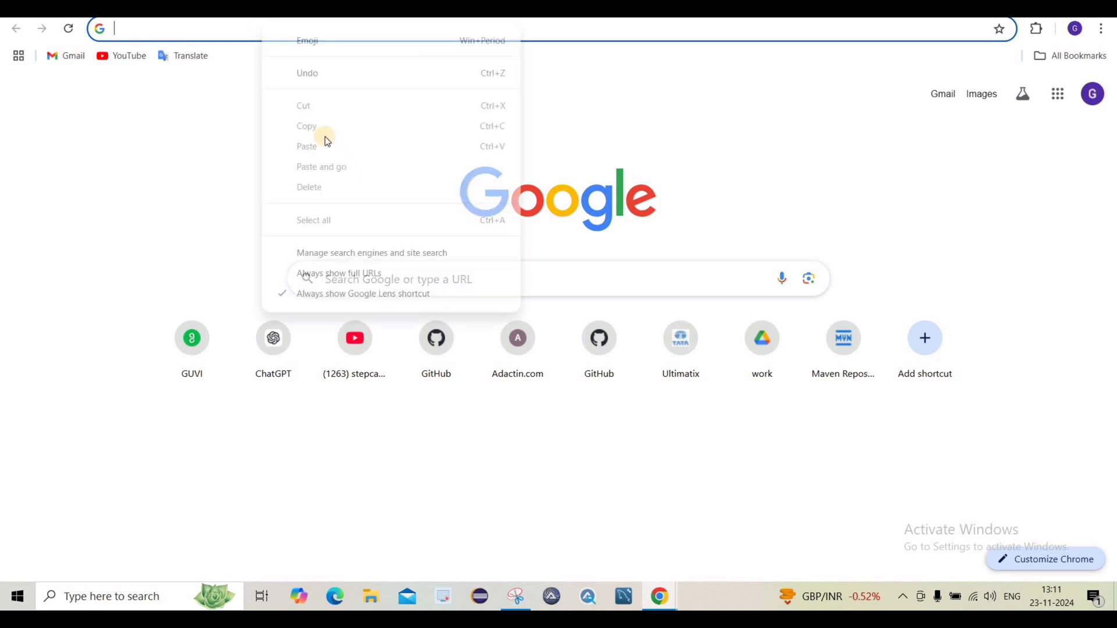
pyautogui.click(193, 150)
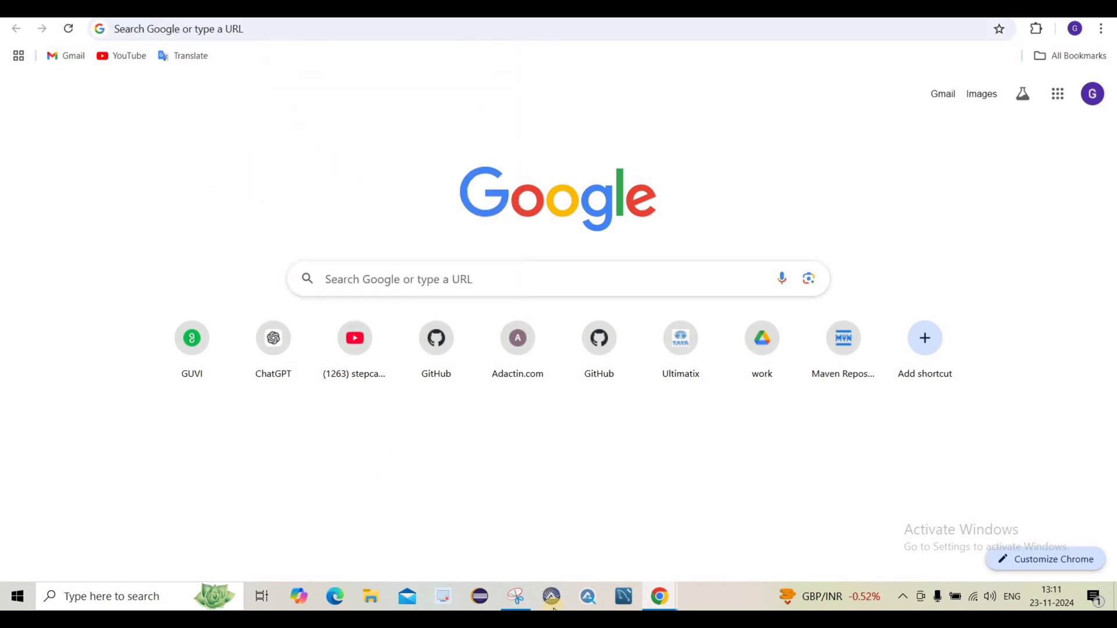
pyautogui.moveTo(659, 596)
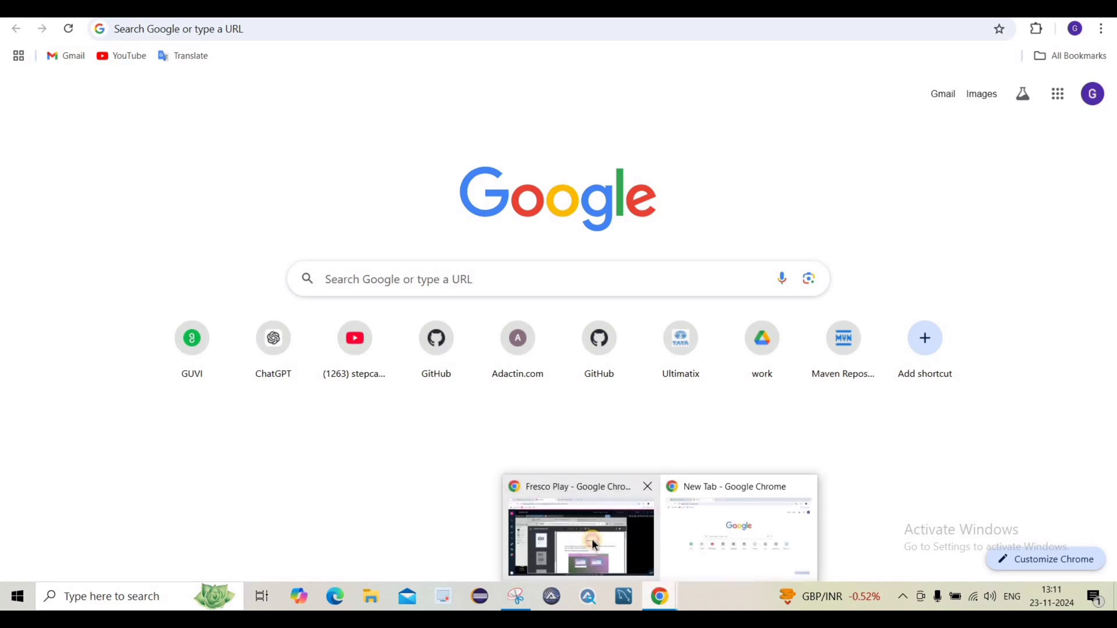
pyautogui.click(582, 536)
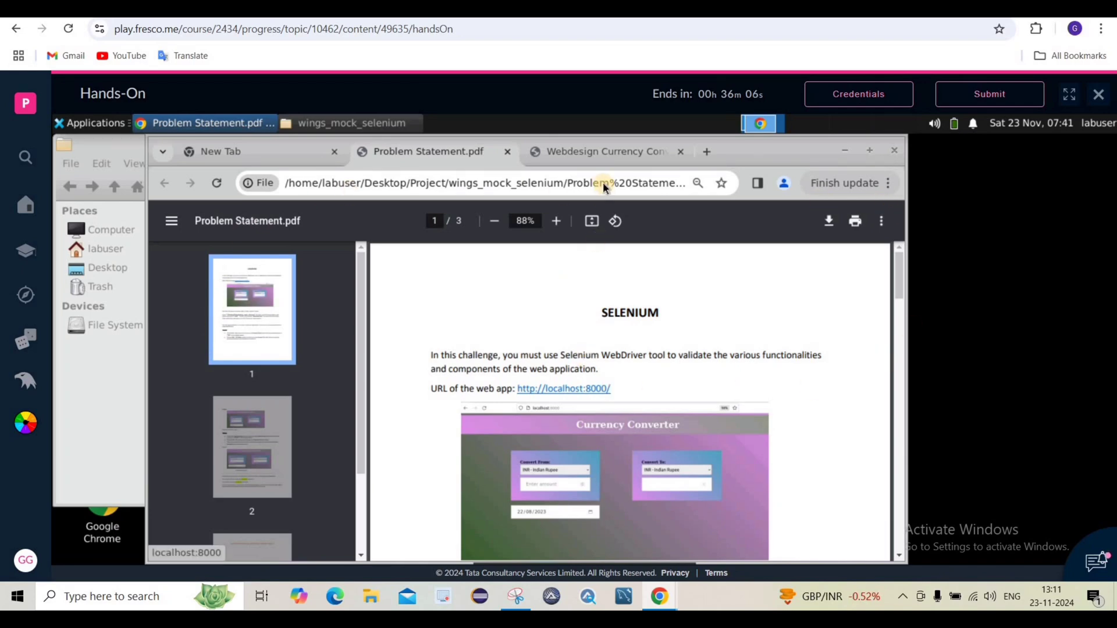
# - On the Currency Converter tab, check the Convert From list (keeping INR) and open DevTools
pyautogui.click(587, 163)
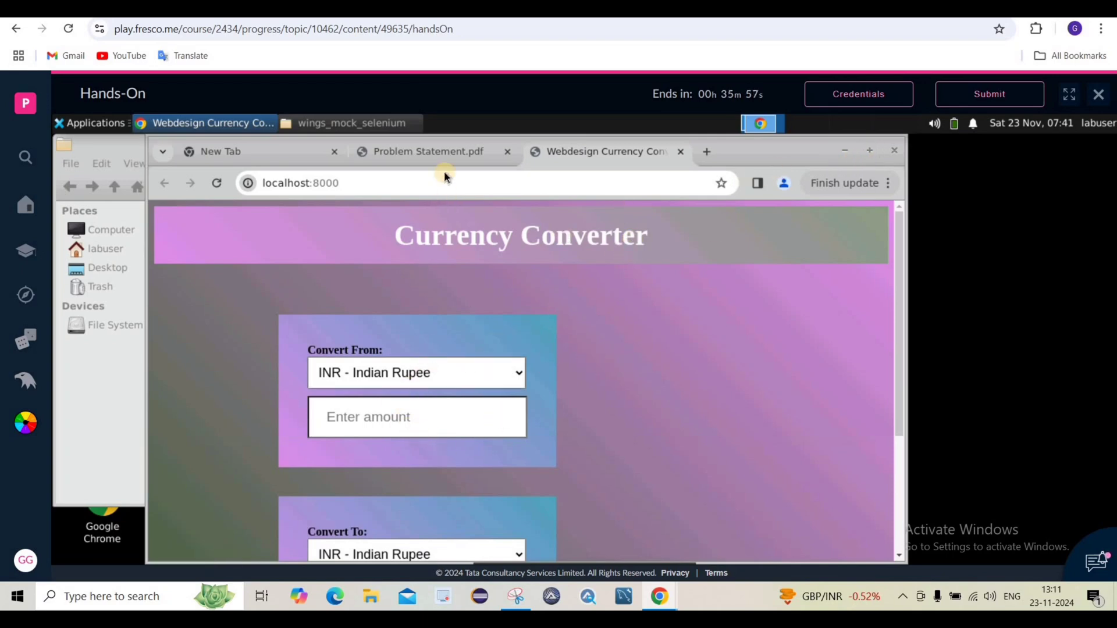
pyautogui.click(457, 376)
pyautogui.click(612, 375)
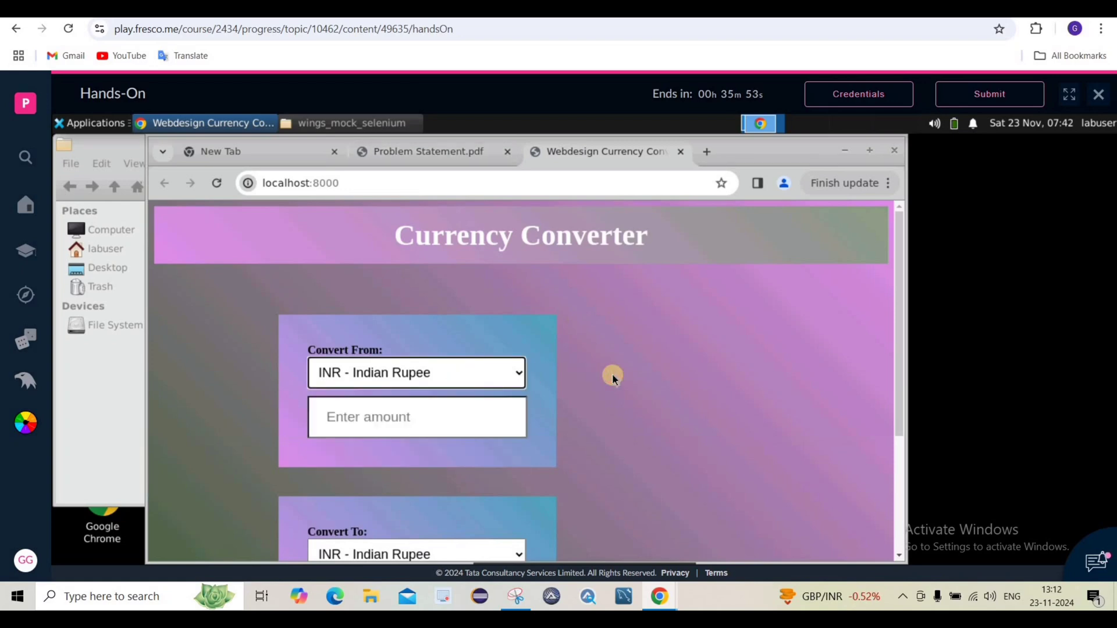
pyautogui.hotkey('ctrl', 'shift', 'i')
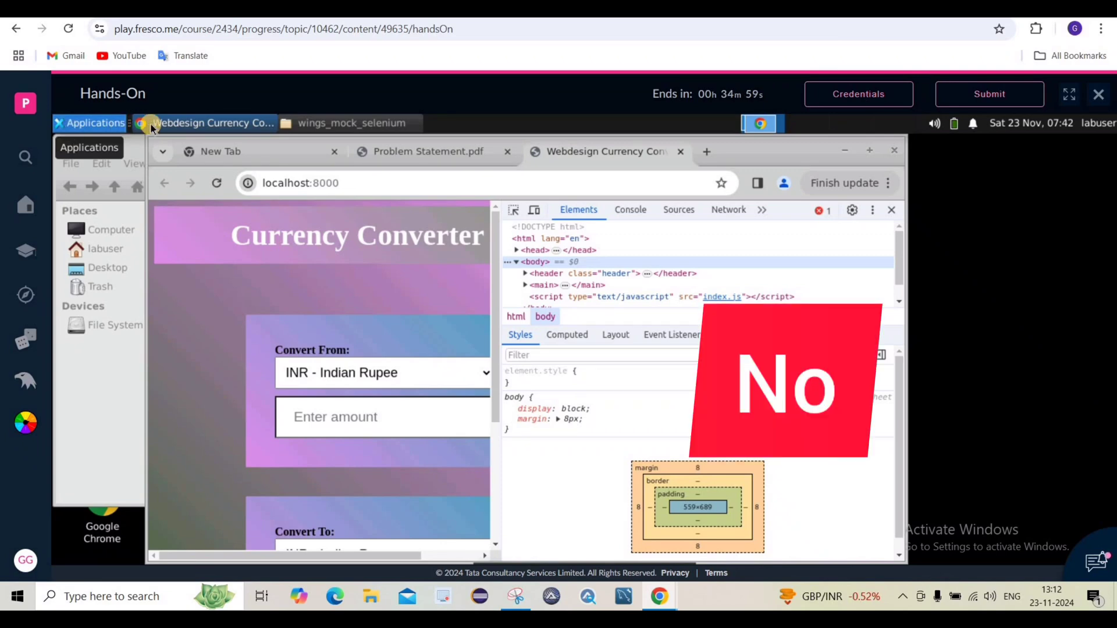
# - Bring the wings_mock_selenium folder window to the front from the remote desktop taskbar
pyautogui.click(326, 123)
pyautogui.click(619, 298)
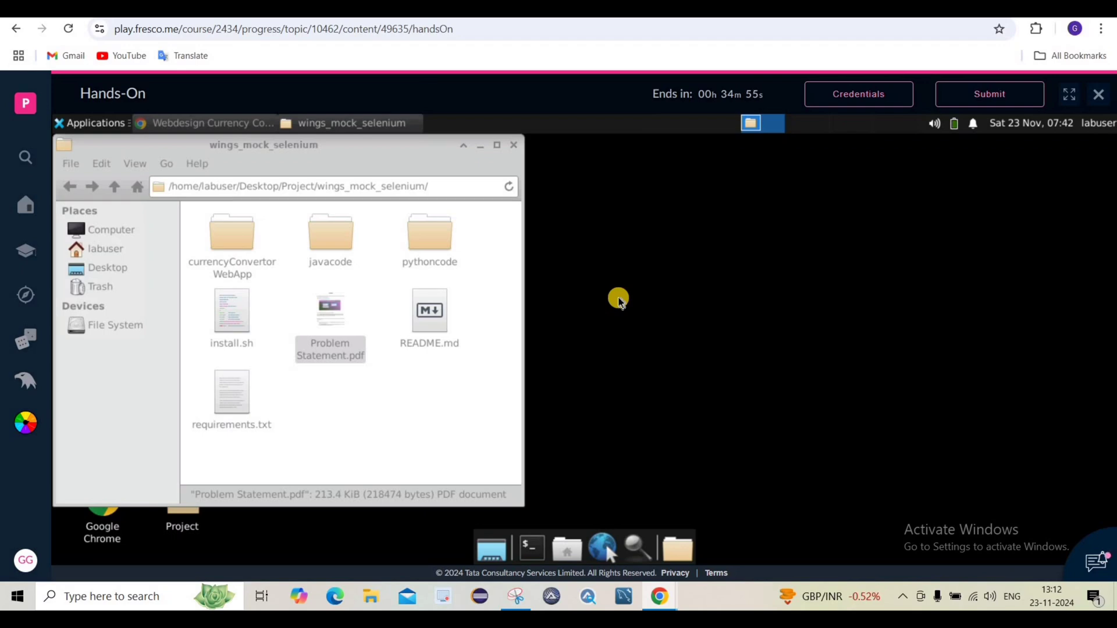